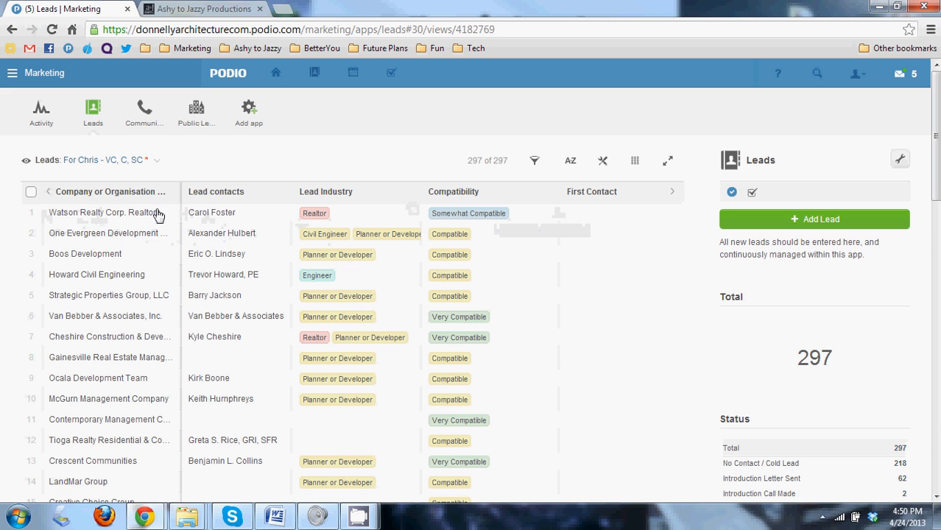
- Sort the leads by Lead contacts and hide the Lead contacts column from the table
left_click(229, 196)
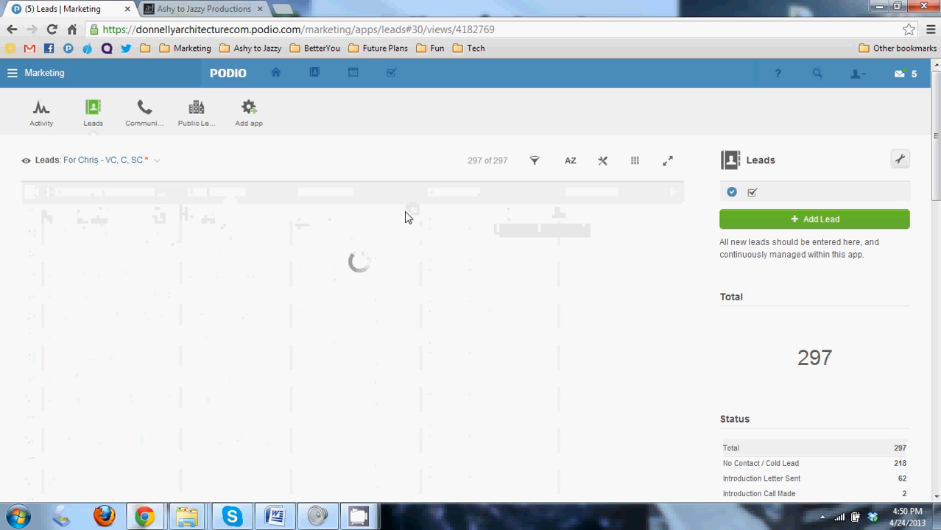
left_click(603, 161)
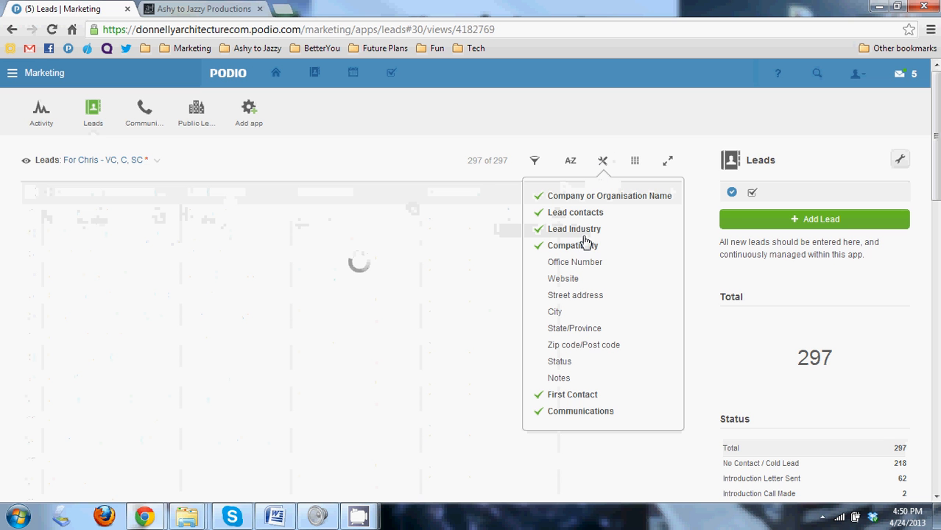
left_click(586, 213)
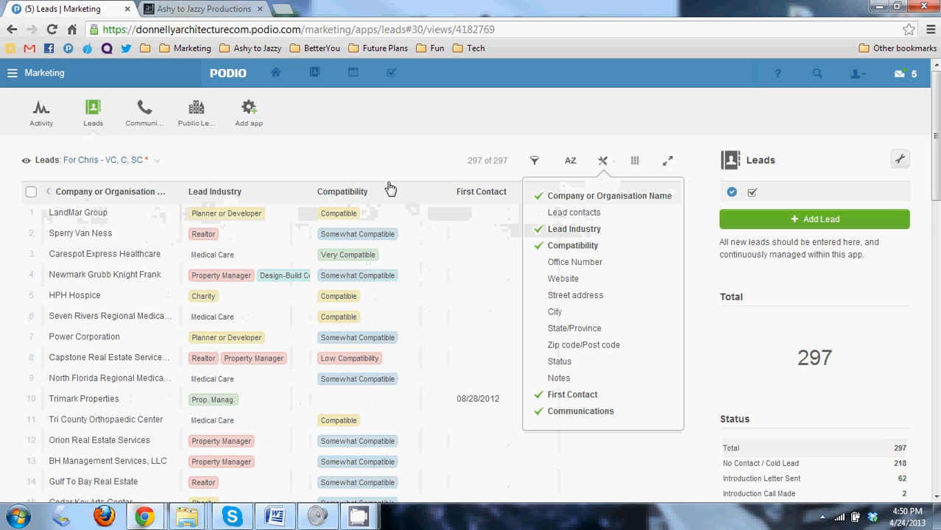
left_click(371, 170)
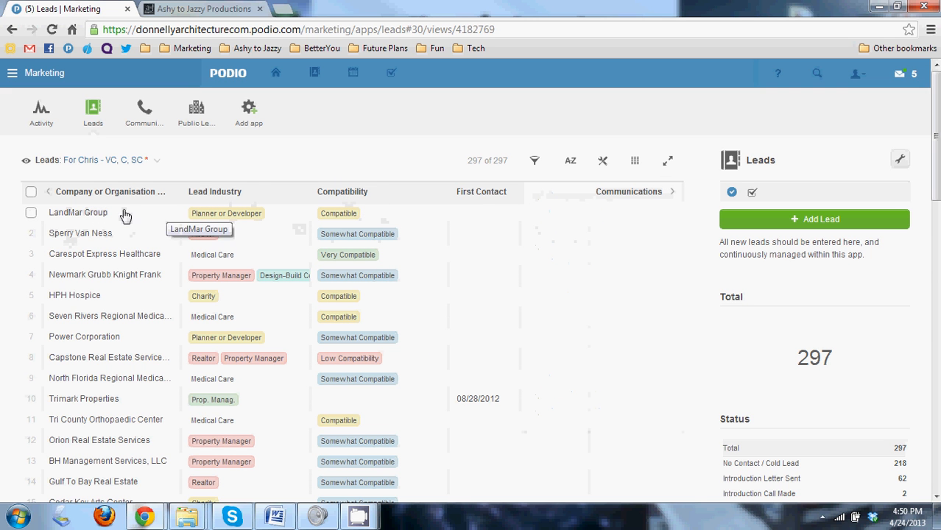
- Sort the leads by Lead Industry in descending order and re-sort them by Compatibility
left_click(234, 193)
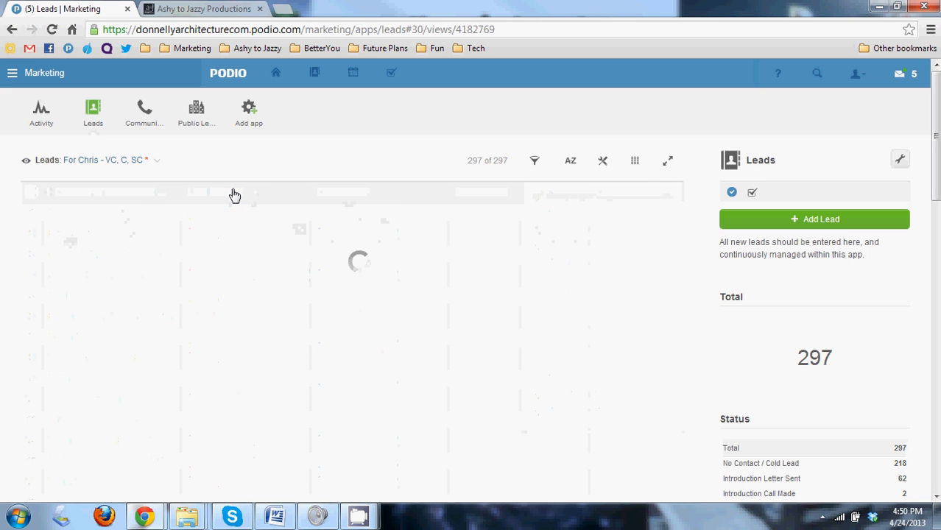
left_click(247, 200)
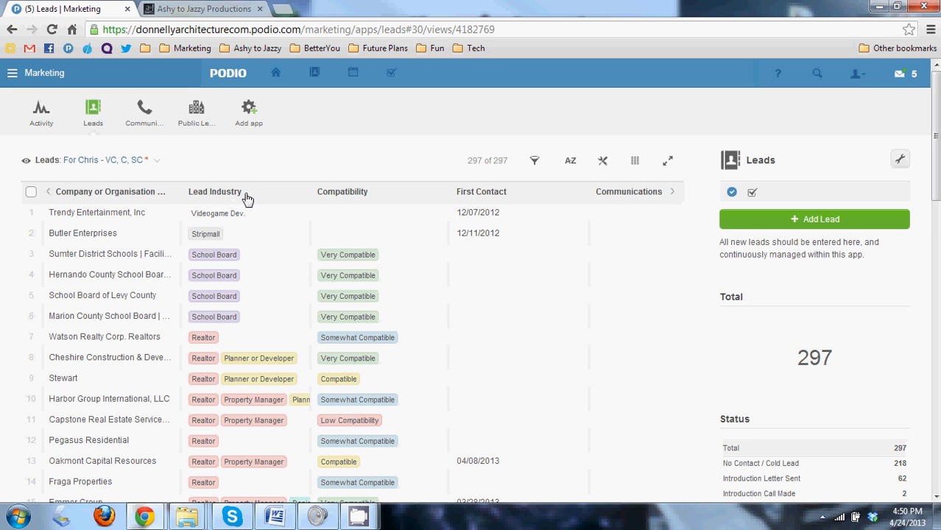
left_click(354, 196)
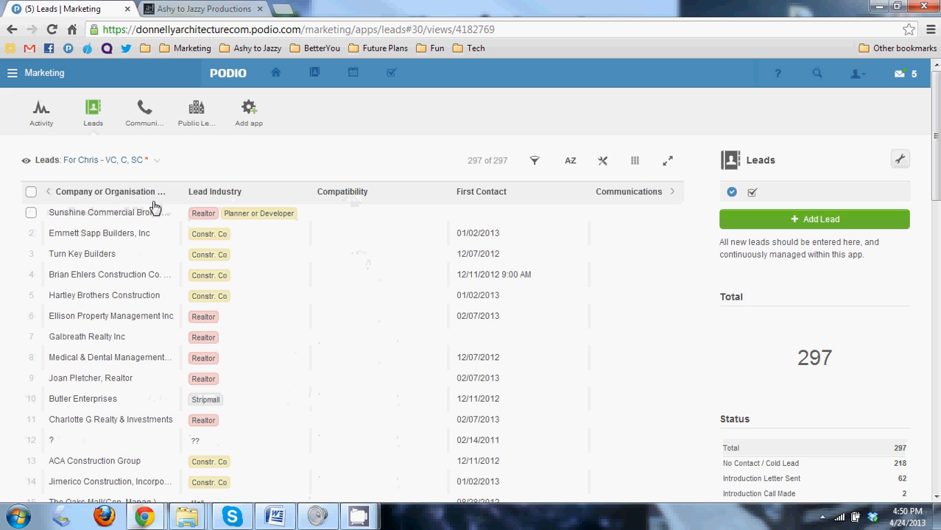
- Sort the leads alphabetically by company or organisation name and look through the list
left_click(120, 197)
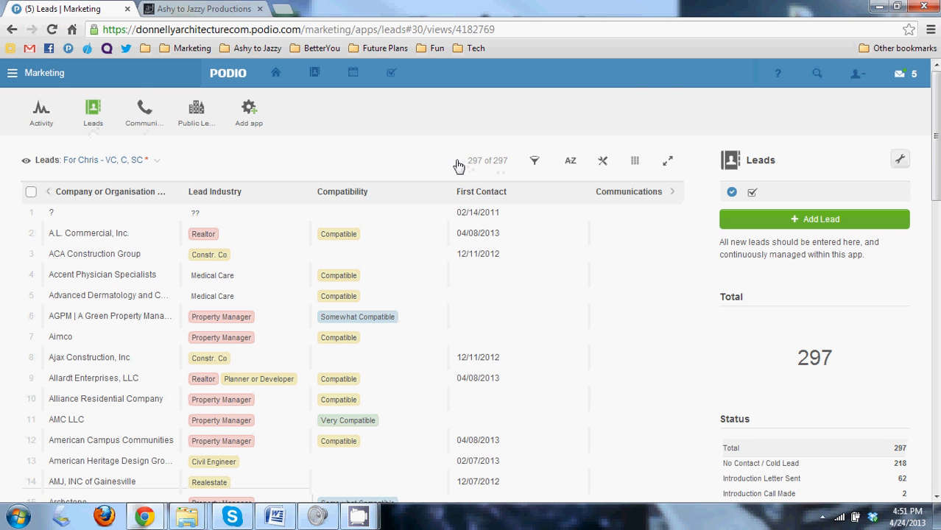
scroll(433, 290, "down", 6)
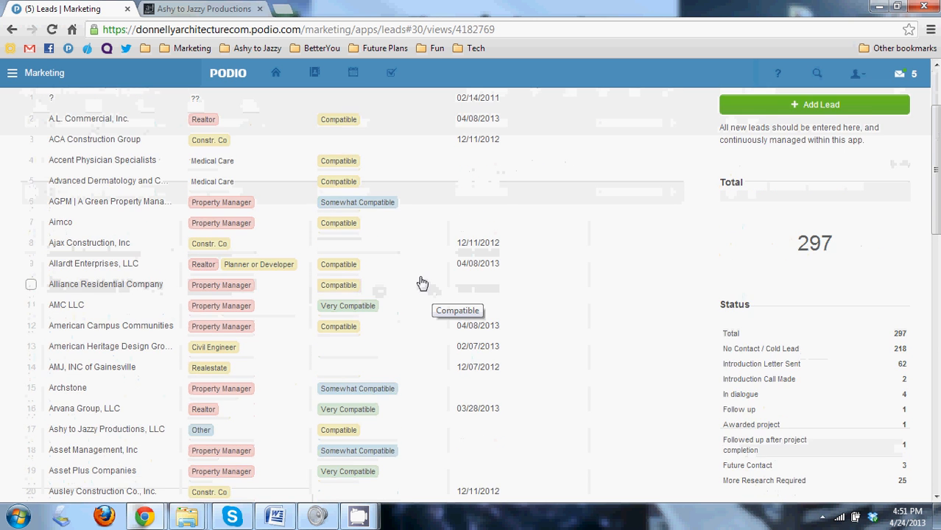
scroll(113, 335, "down", 3)
left_click(41, 129)
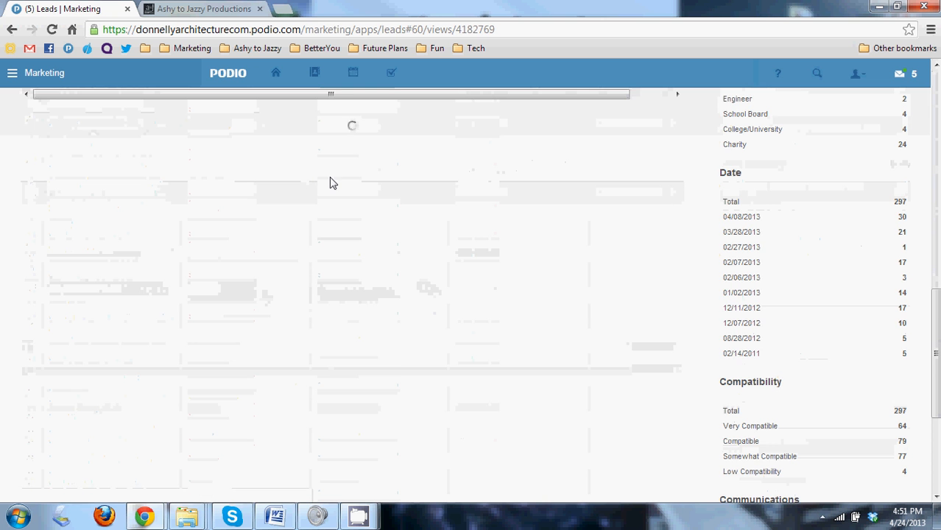
scroll(349, 240, "up", 15)
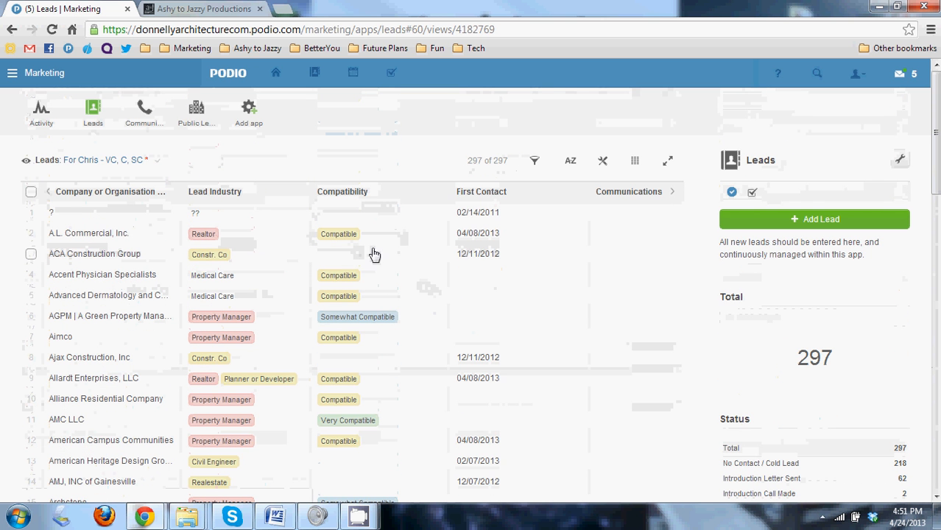
- Filter the leads by creation date with a custom range from 2013-03-24 to 2013-04-24
left_click(536, 162)
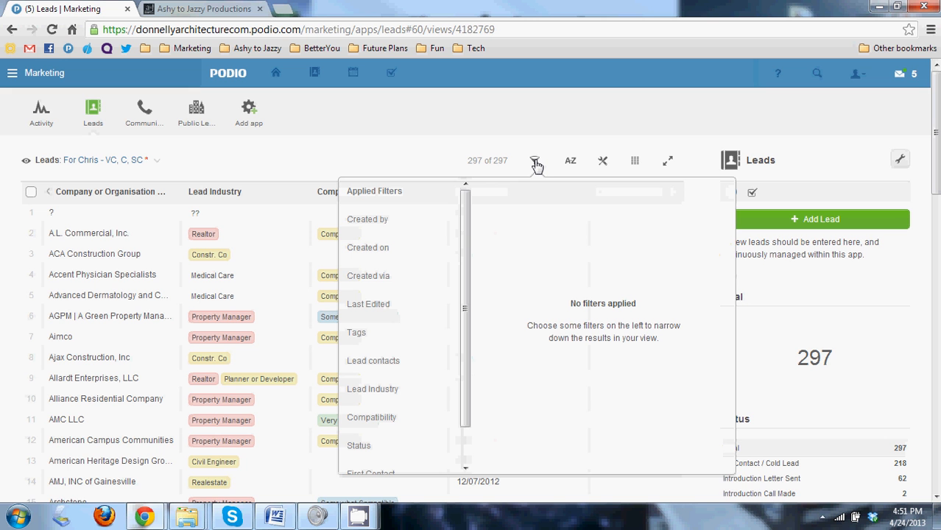
left_click(391, 258)
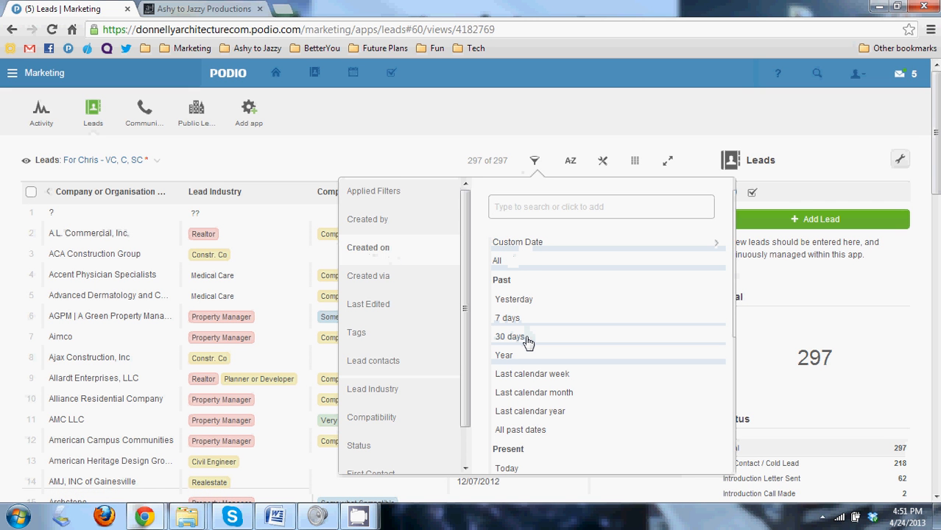
left_click(529, 245)
left_click(490, 195)
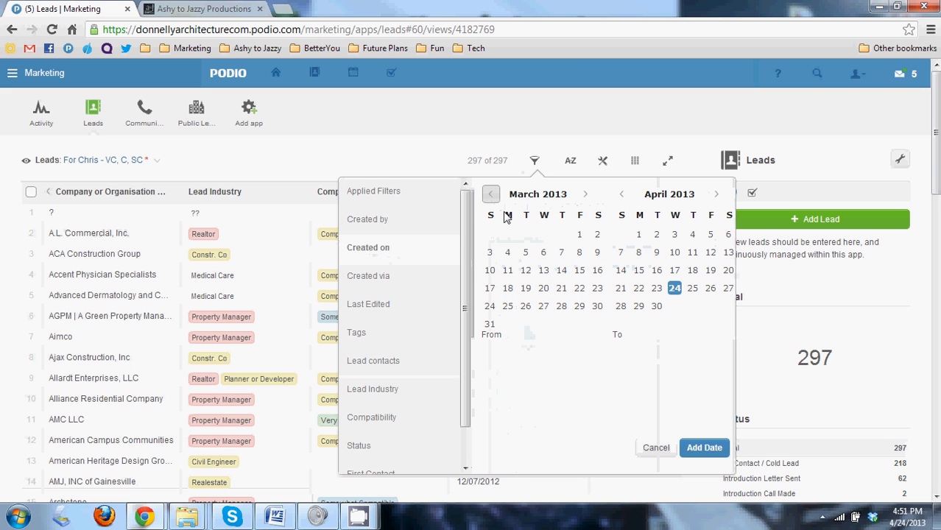
left_click(492, 308)
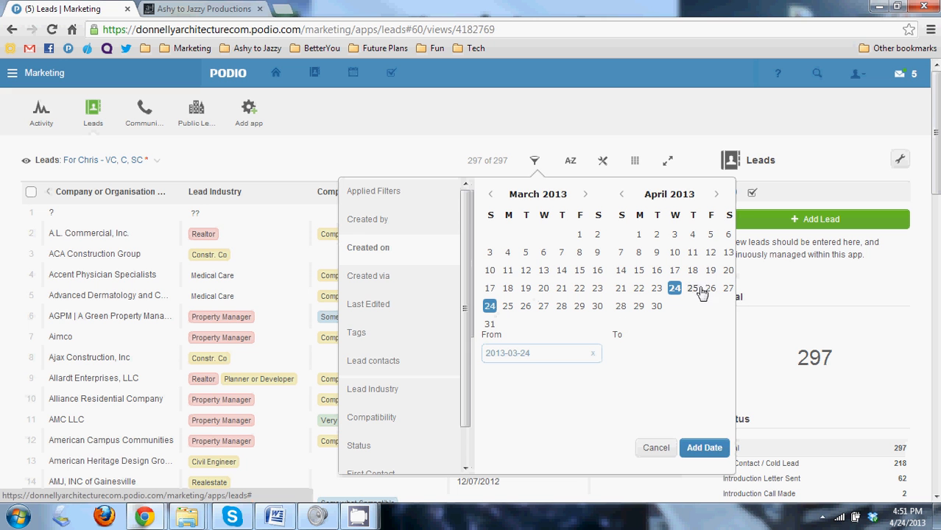
left_click(676, 290)
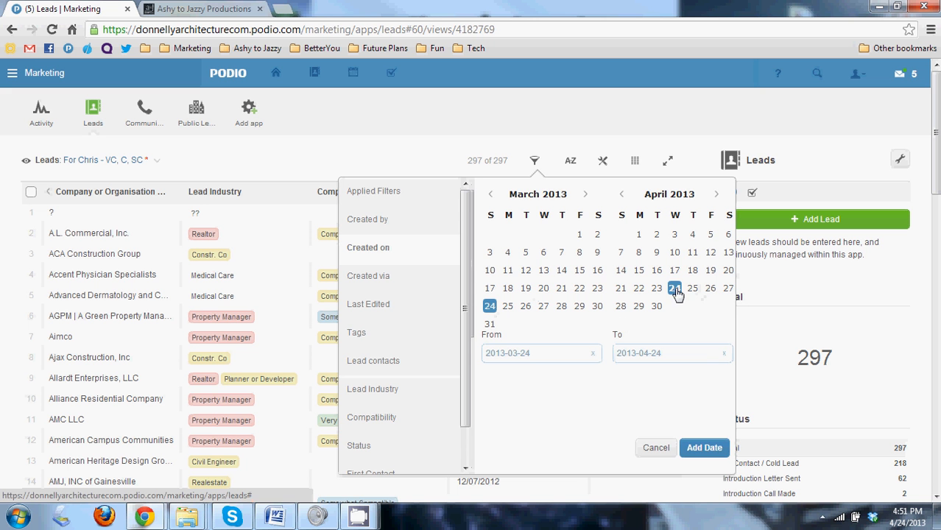
left_click(706, 448)
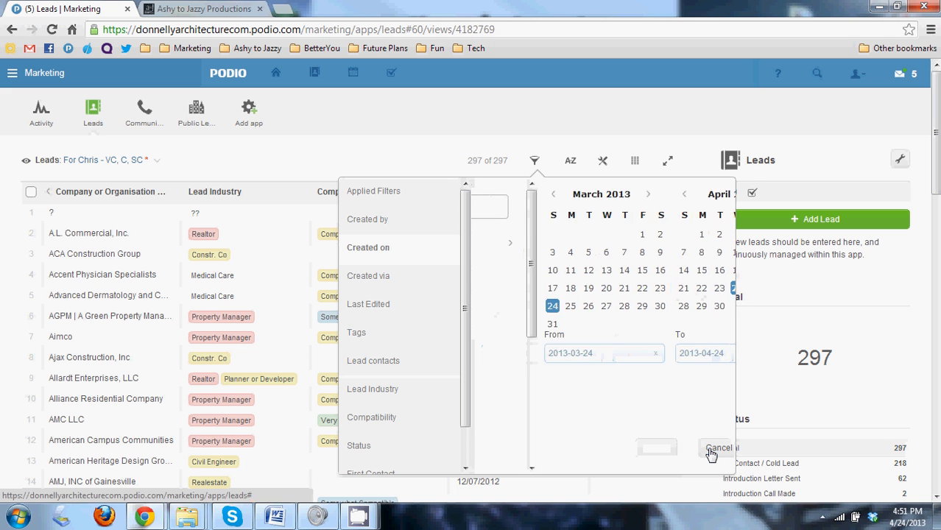
left_click(391, 159)
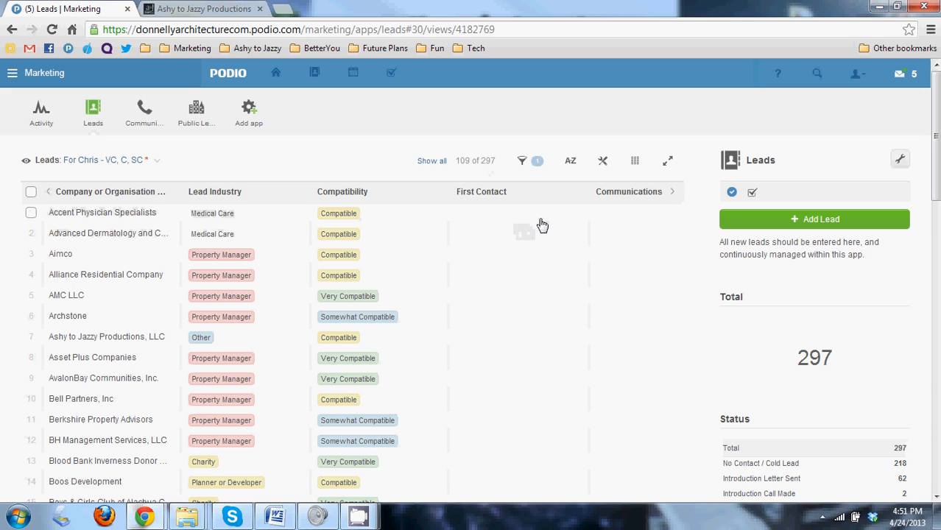
- Add a Lead Industry filter that limits the leads to Property Manager
left_click(523, 164)
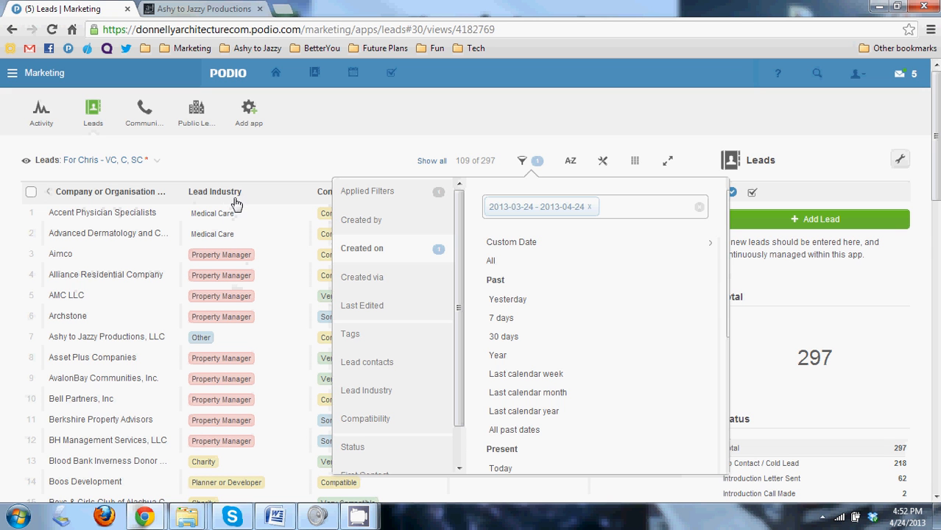
left_click(388, 392)
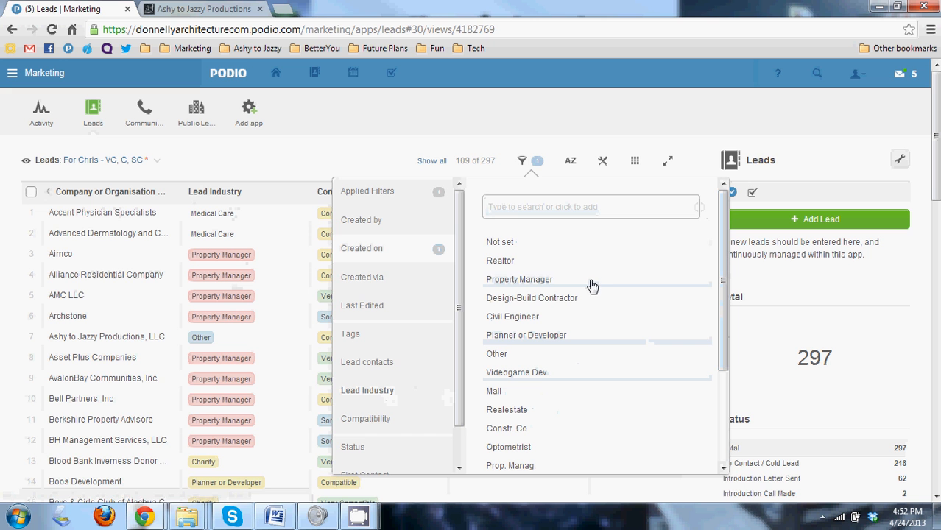
left_click(542, 287)
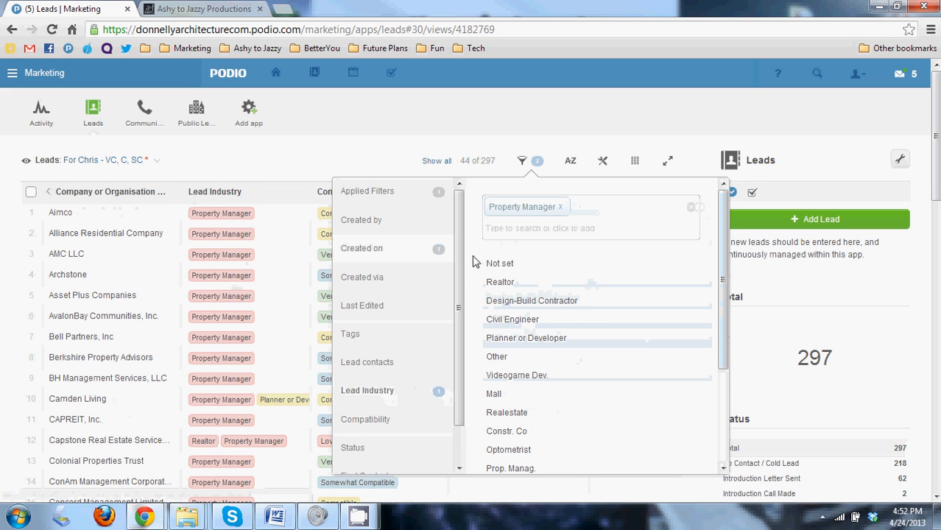
left_click(309, 173)
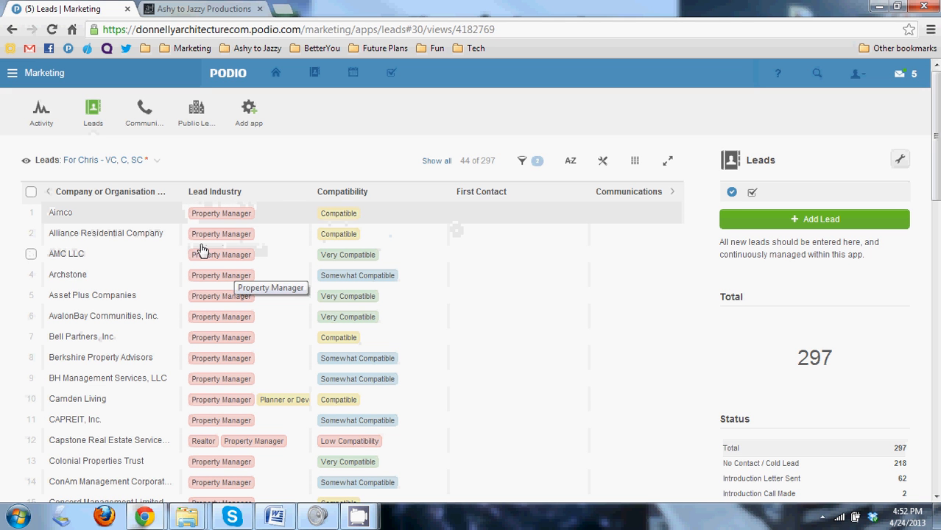
- Review the filters applied to the leads view and the other fields available for filtering
left_click(521, 160)
left_click(369, 203)
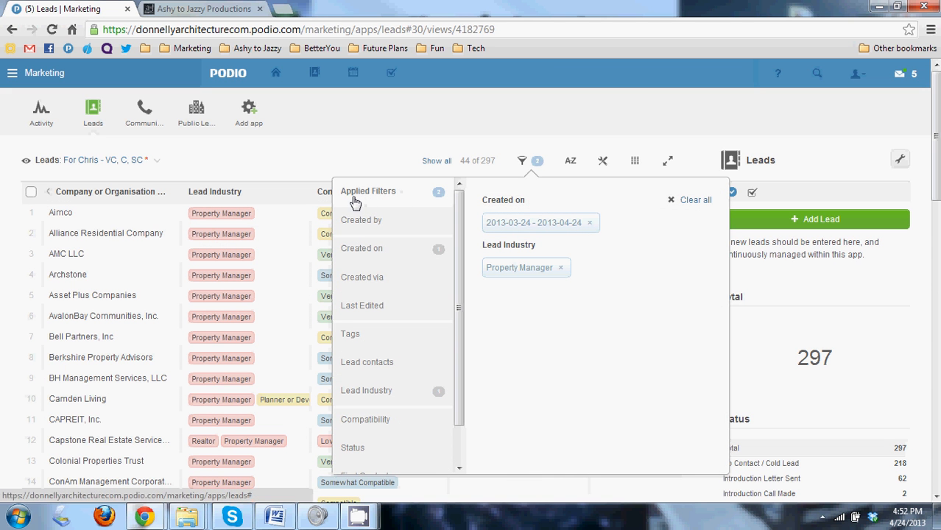
left_click_drag(496, 204, 532, 208)
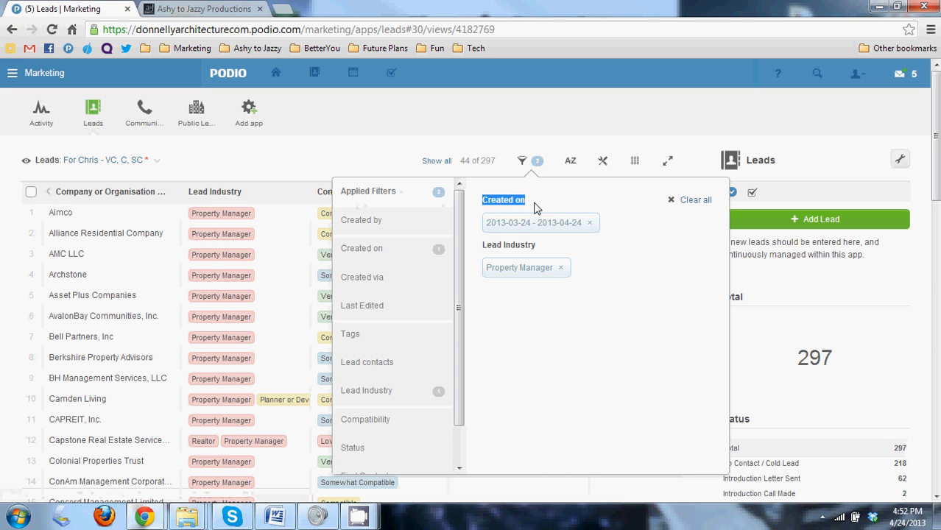
left_click(535, 213)
scroll(464, 332, "down", 1)
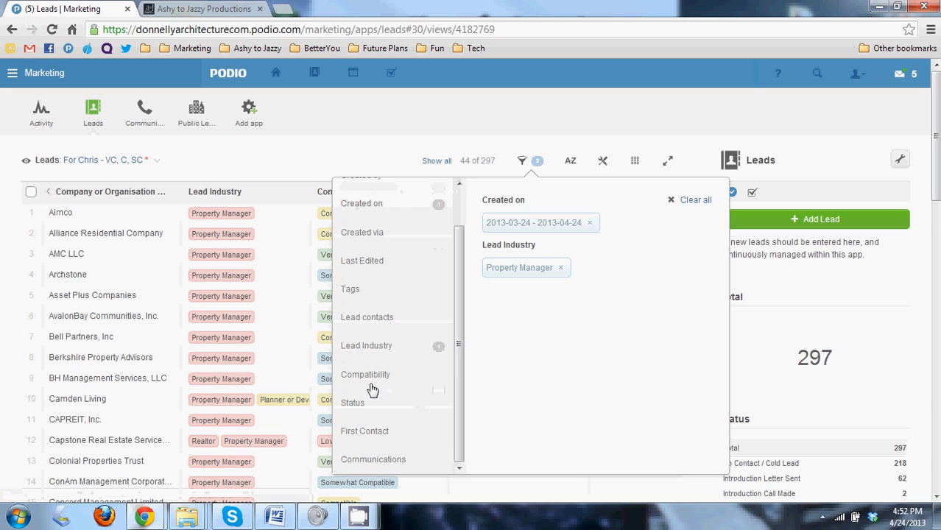
scroll(457, 319, "up", 1)
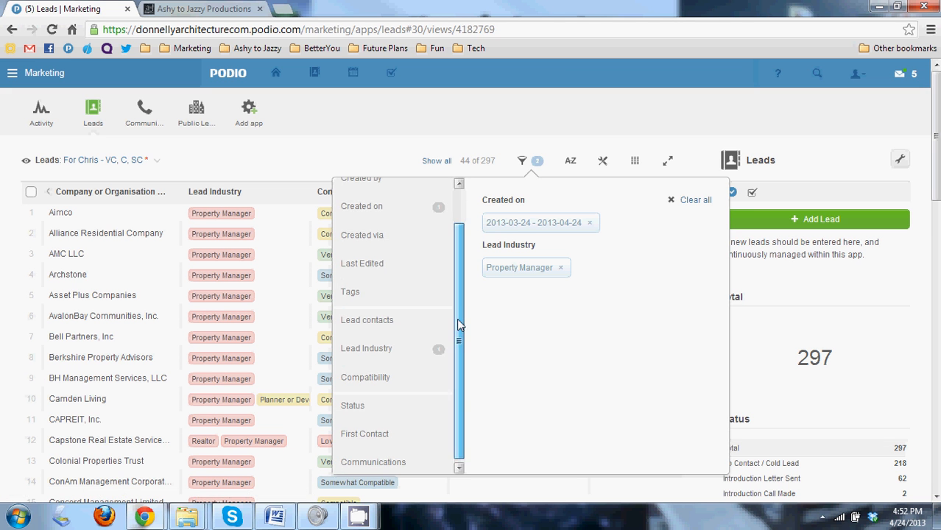
left_click(372, 158)
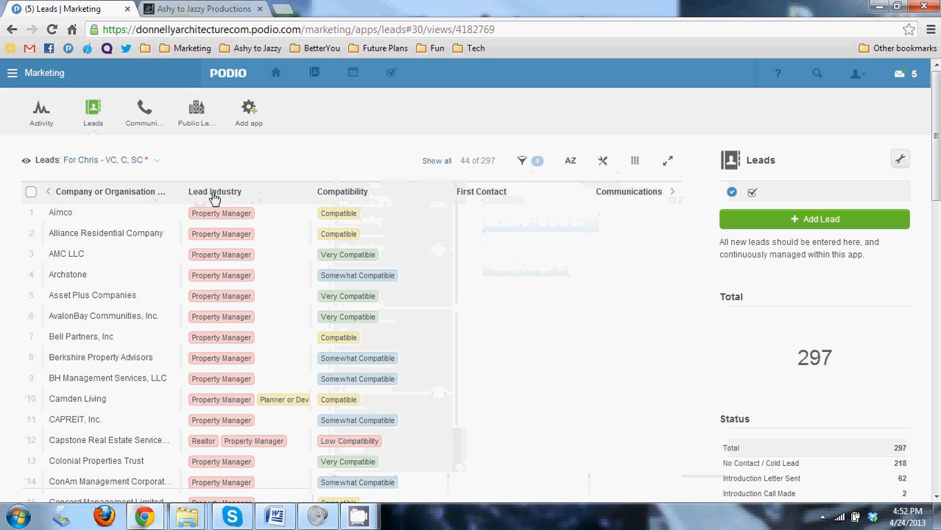
- Hide the Lead Industry column and show the City column in the leads table
left_click(604, 165)
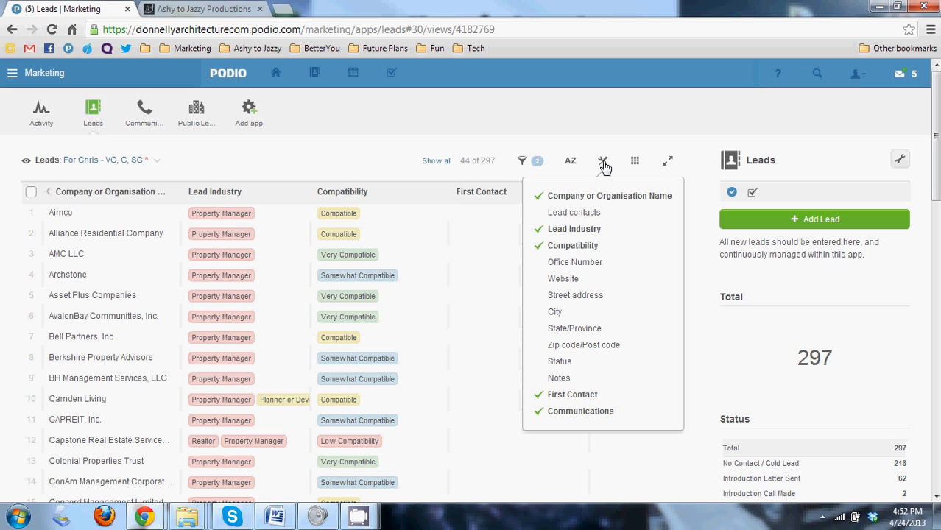
left_click(598, 230)
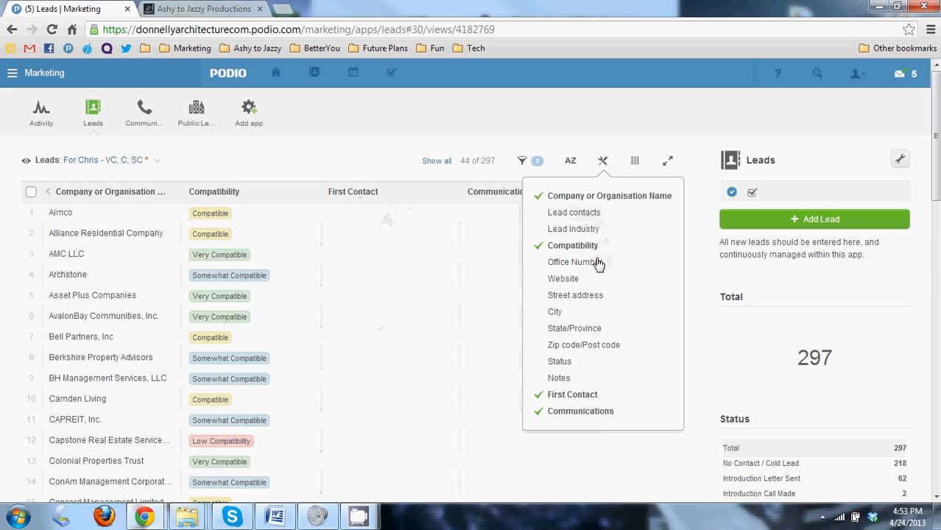
left_click(588, 315)
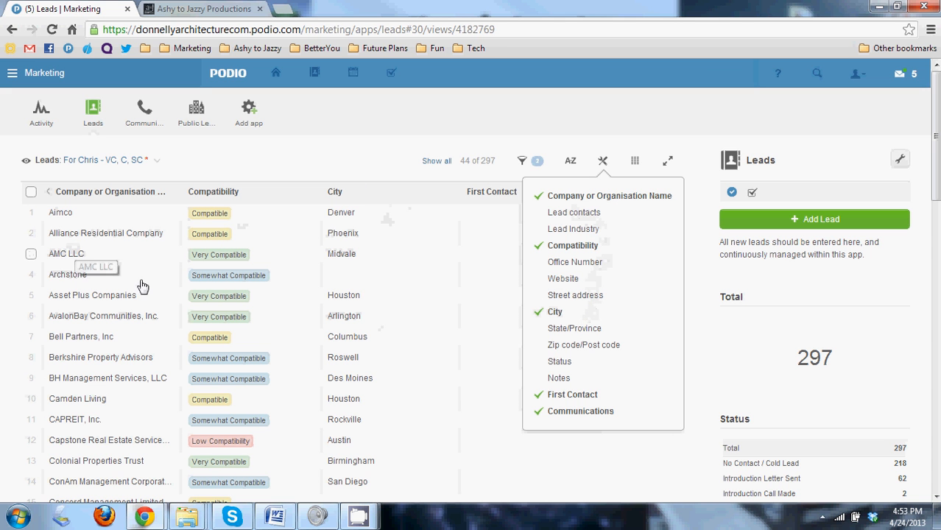
left_click(369, 174)
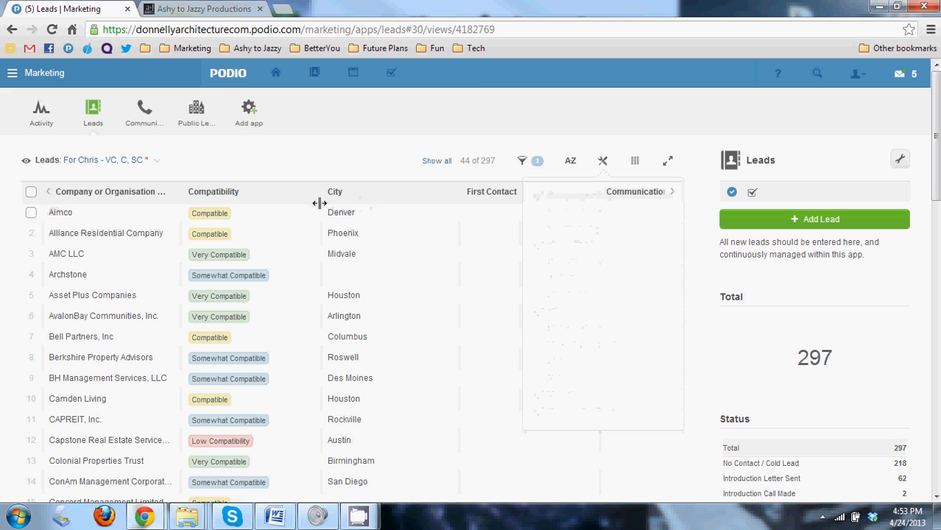
- Sort the leads by City, switching to descending order and back to ascending
left_click(359, 198)
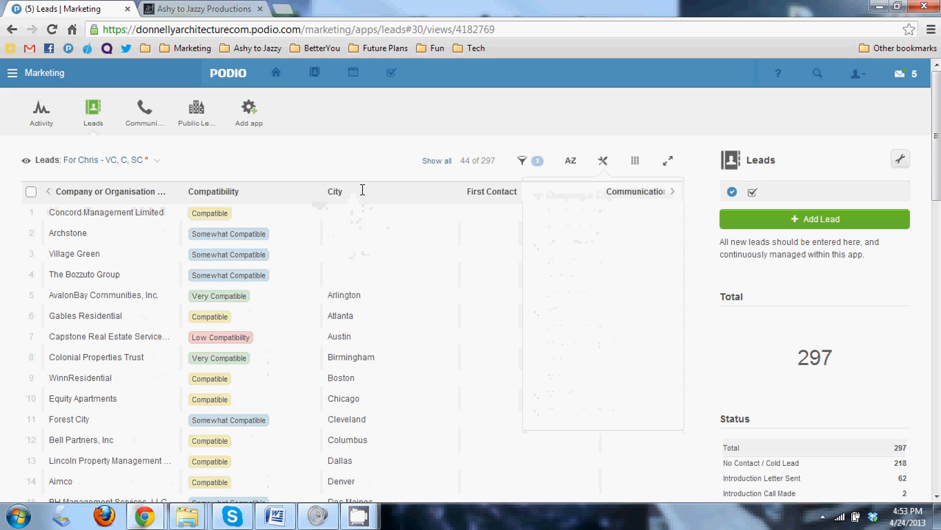
left_click(362, 190)
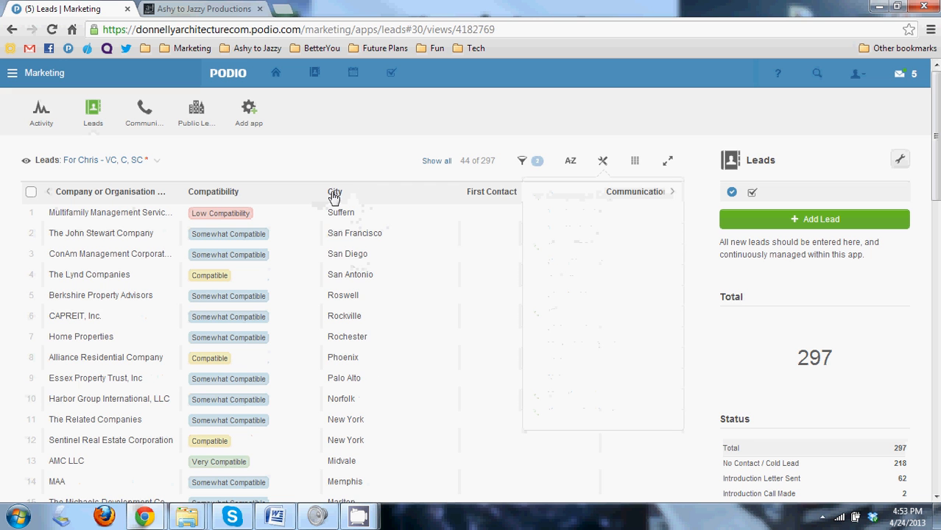
left_click(377, 200)
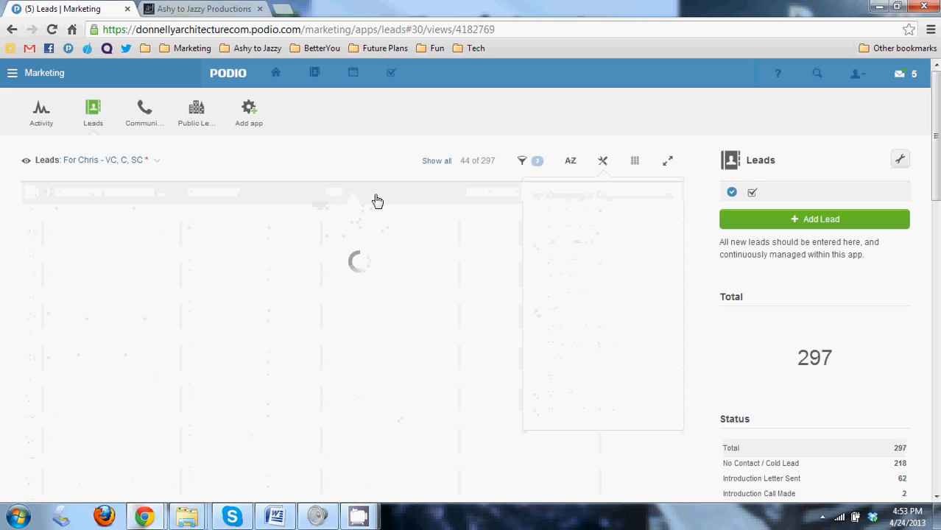
- Check which columns are shown and which filters are applied in the current leads view
left_click(603, 163)
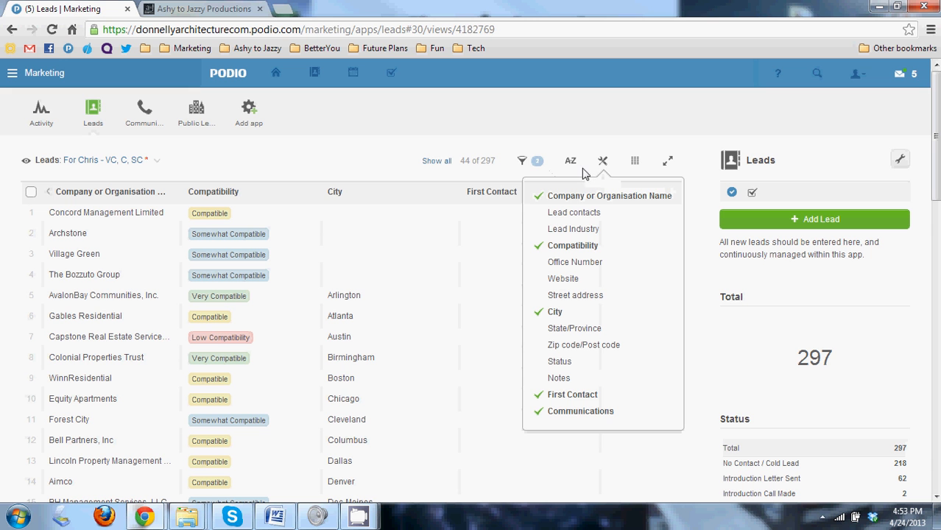
left_click(370, 171)
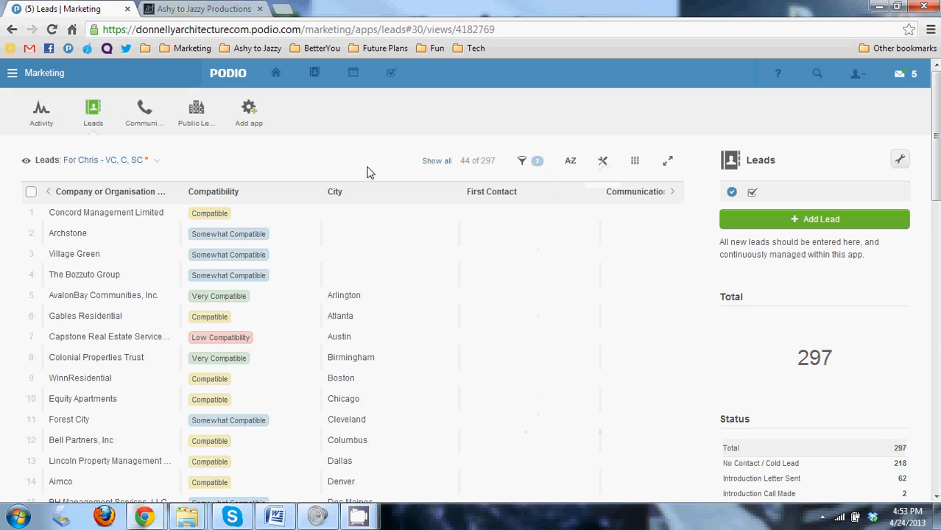
left_click(140, 163)
left_click(537, 162)
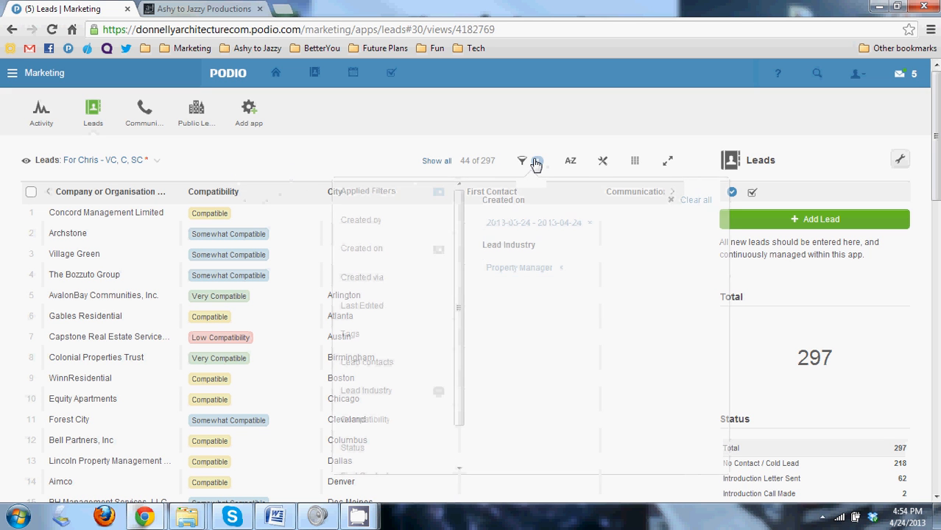
left_click(349, 162)
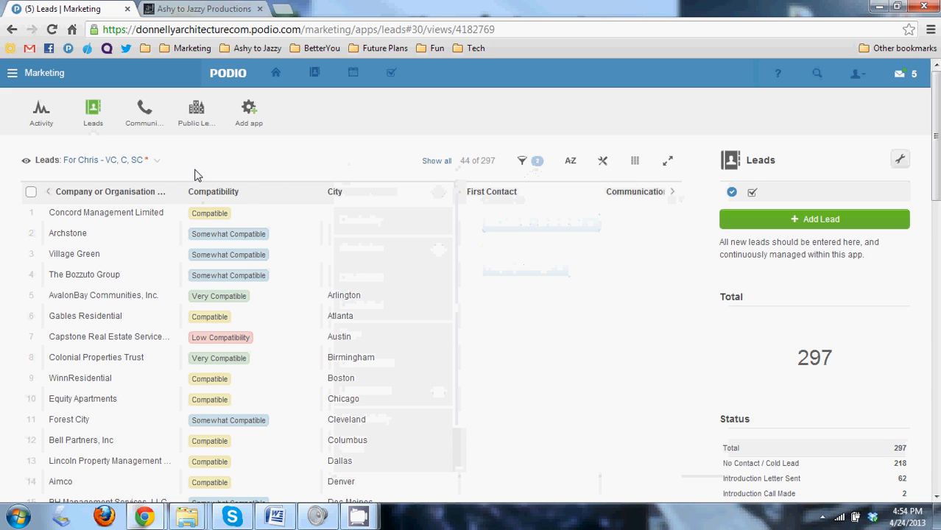
- Save the current table settings to the open saved view and start saving them as a separate view
left_click(142, 168)
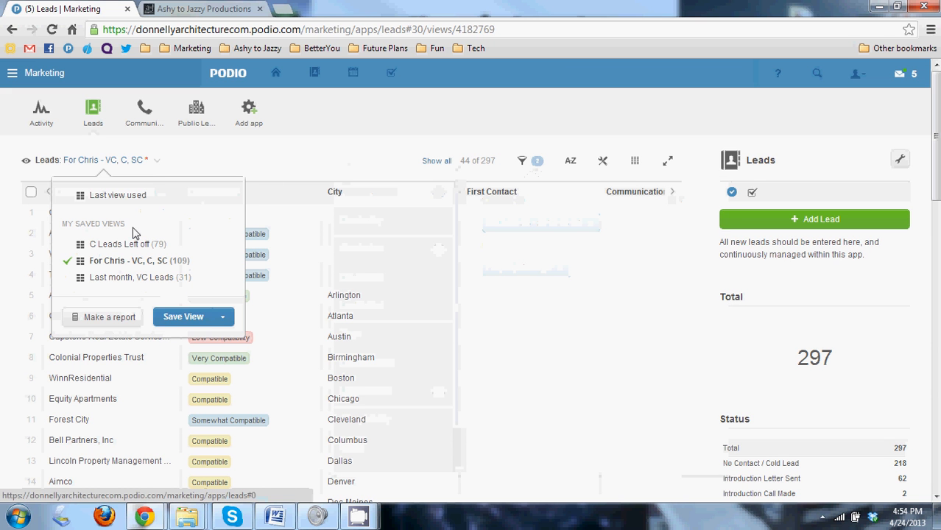
left_click(204, 318)
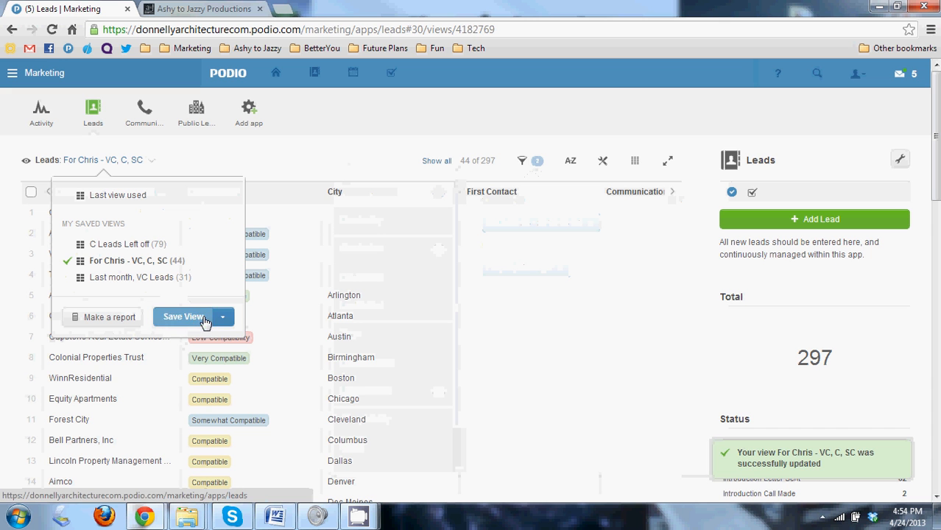
left_click(226, 328)
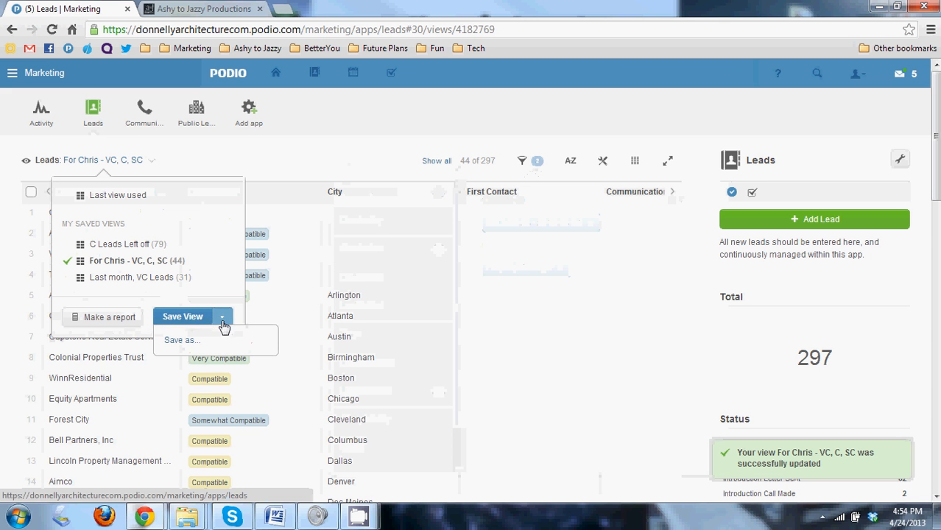
left_click(193, 345)
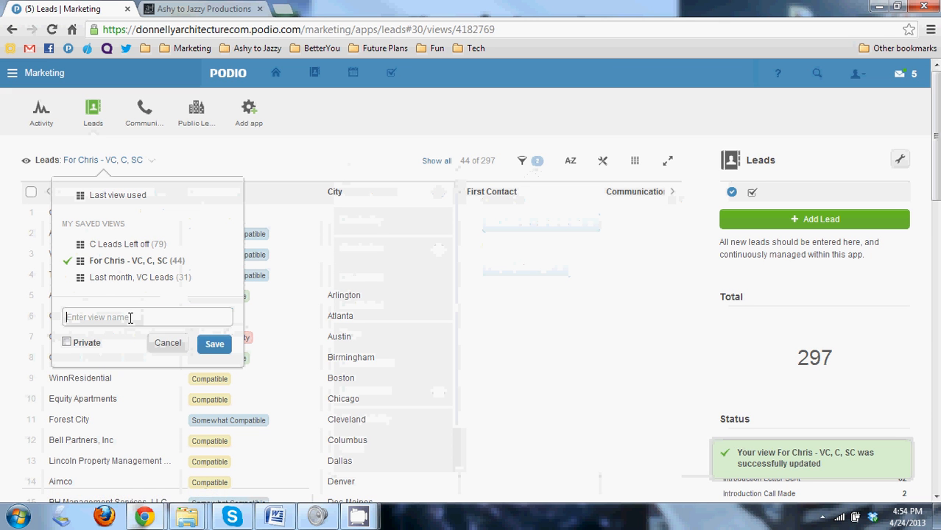
- Delete the currently selected saved view of the leads and confirm its removal
left_click(224, 262)
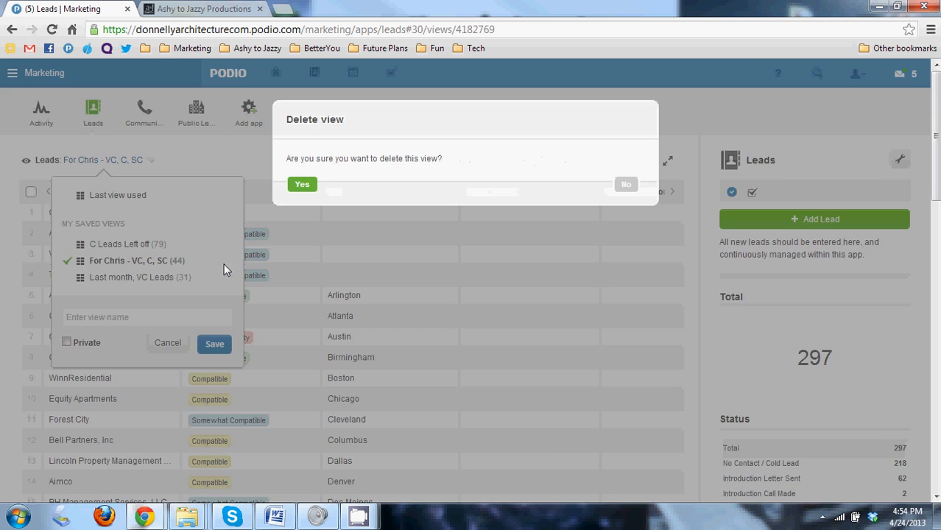
left_click(313, 185)
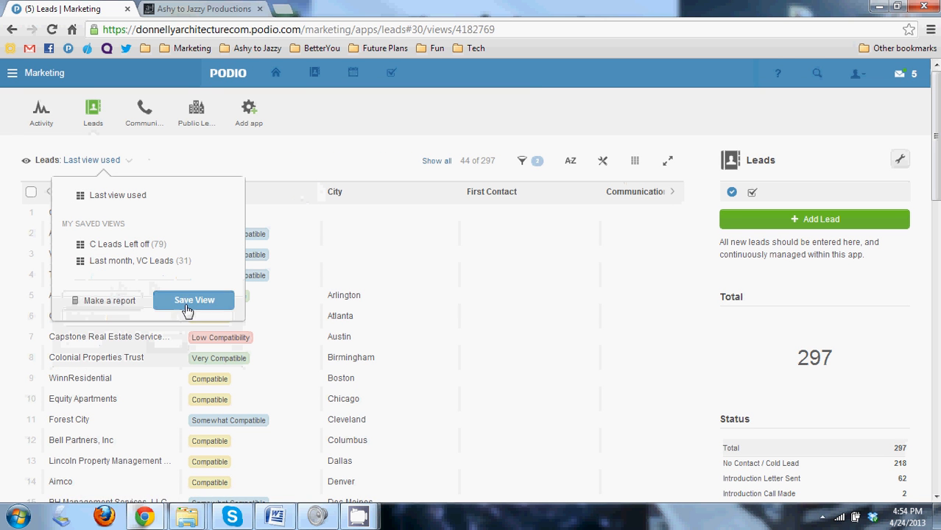
- Save the filtered and sorted leads table as a new non-private view named "Last Month, PM"
left_click(216, 309)
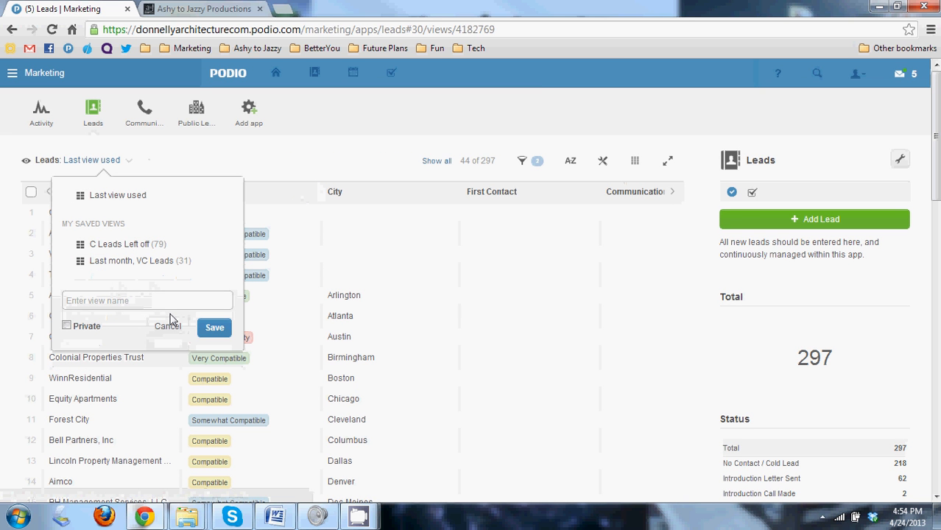
type("Last Month, PM")
left_click(214, 327)
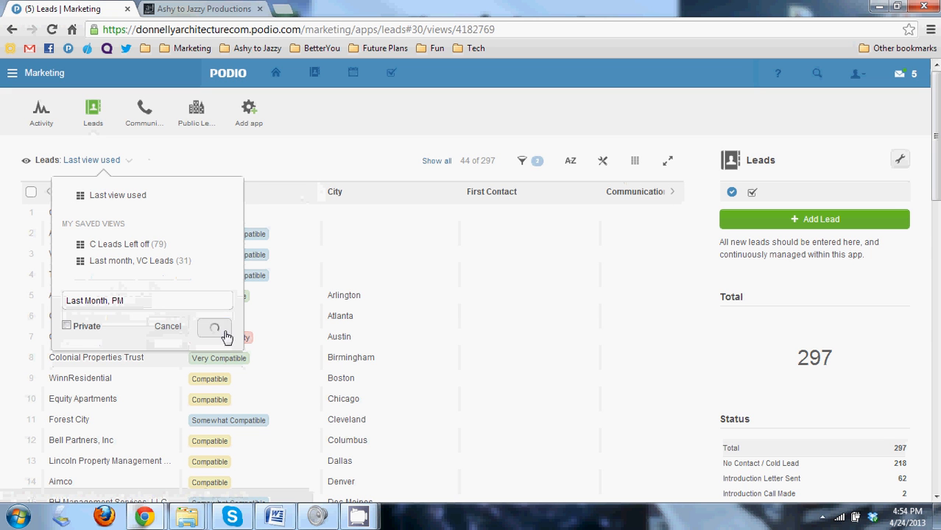
left_click(184, 169)
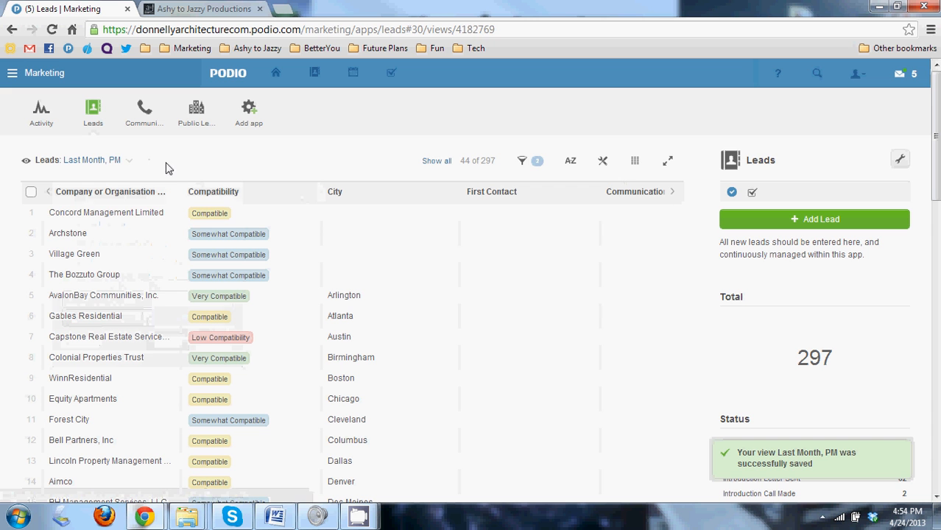
- Look through the saved leads views, switching to C Leads Left off and back to Last Month, PM
left_click(118, 162)
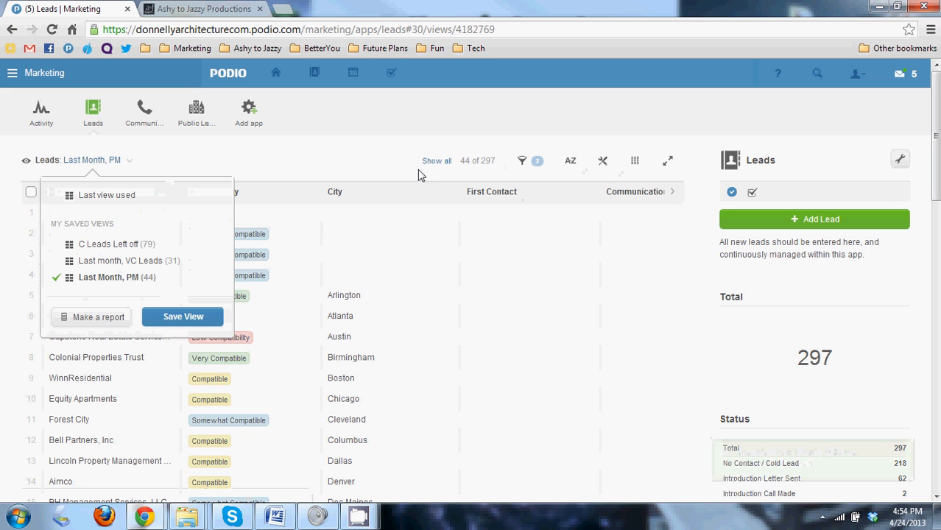
left_click(131, 165)
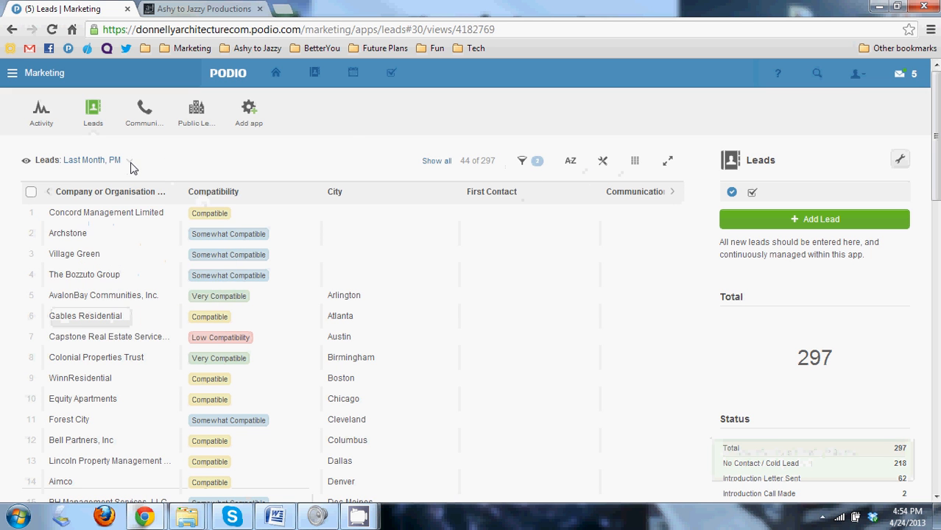
left_click(131, 163)
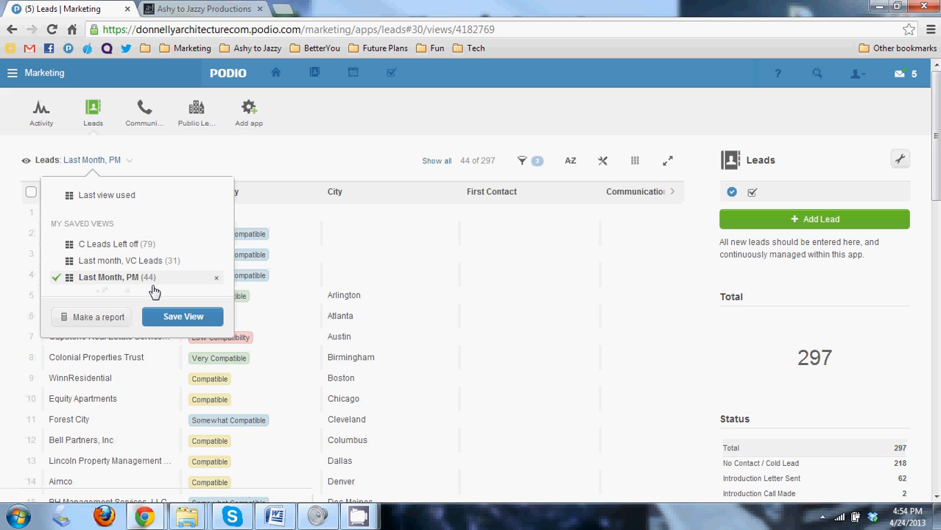
left_click(183, 161)
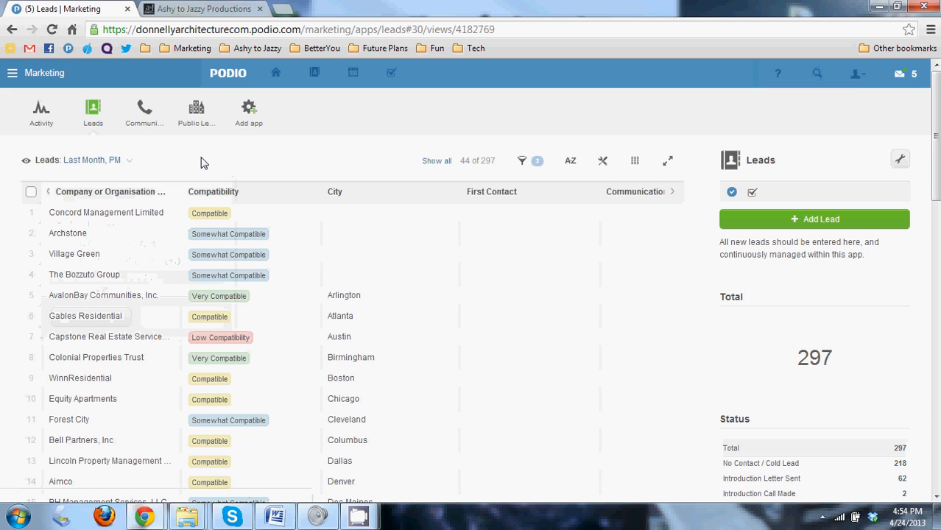
left_click(130, 162)
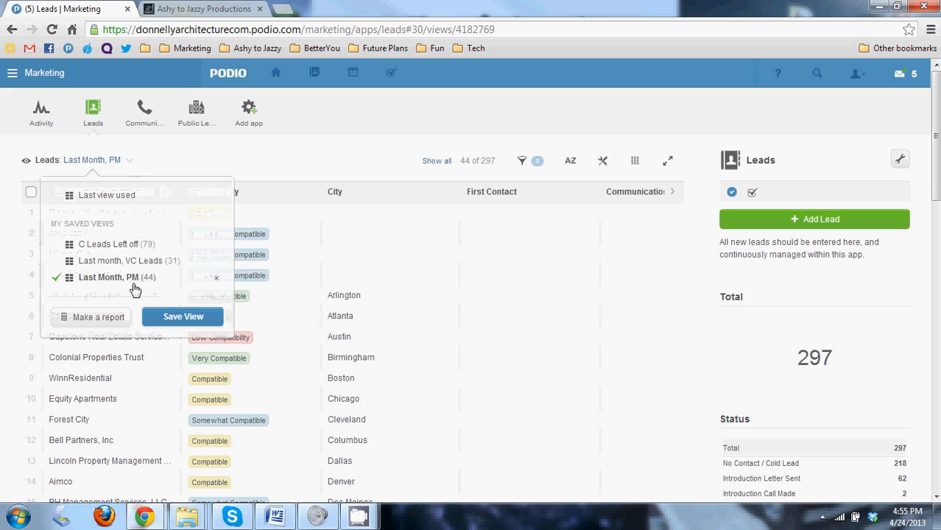
left_click(134, 244)
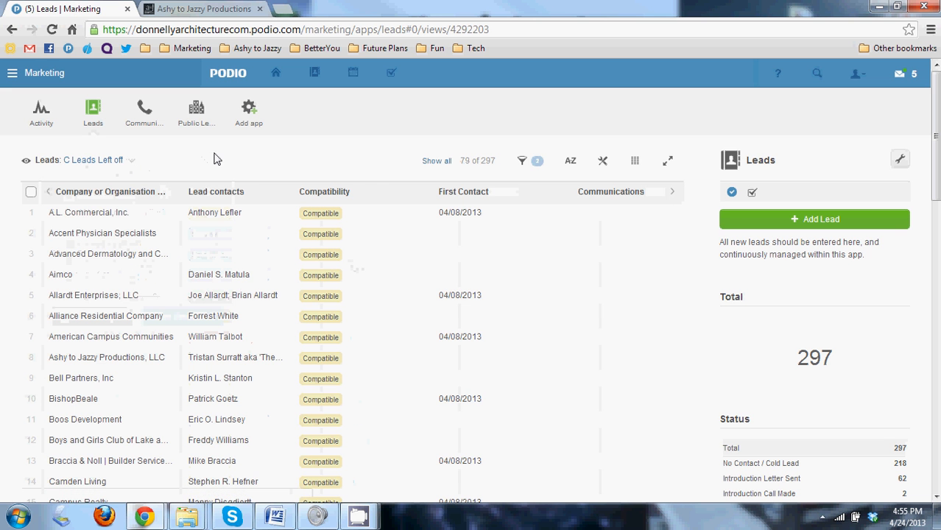
left_click(115, 162)
left_click(111, 278)
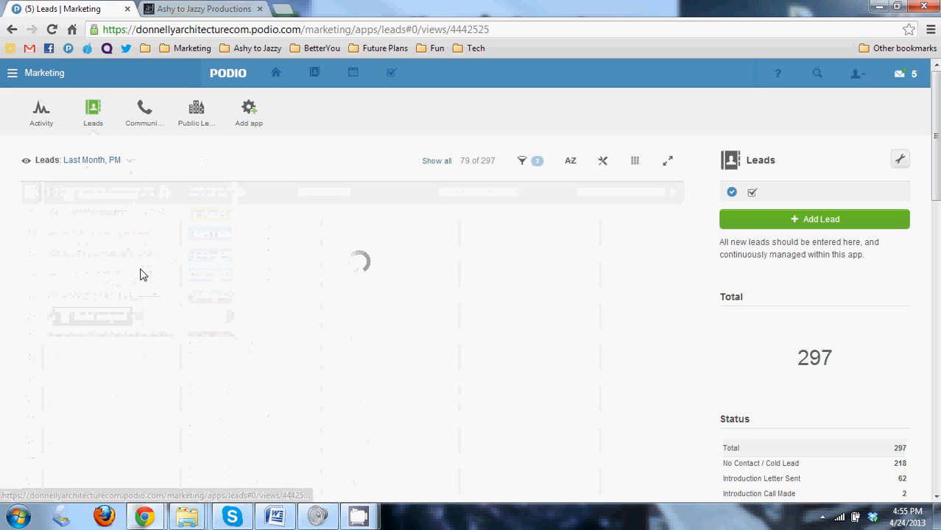